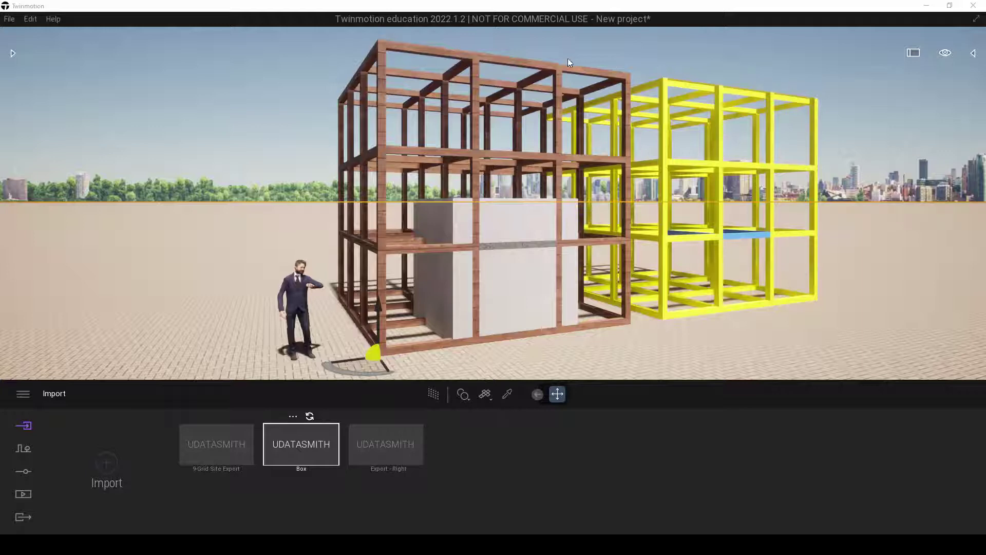
pyautogui.scroll(3, 609, 54)
# Step: Orbit and pan the 3ds Max viewport to face the two yellow grid frames
pyautogui.moveTo(609, 54); pyautogui.dragTo(550, 61)
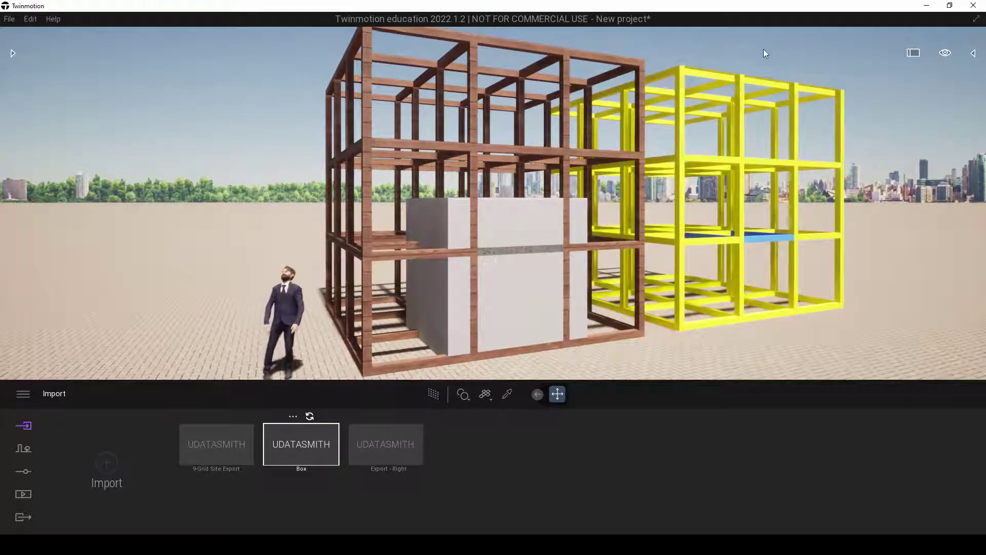
pyautogui.scroll(2, 762, 114)
pyautogui.scroll(3, 766, 110)
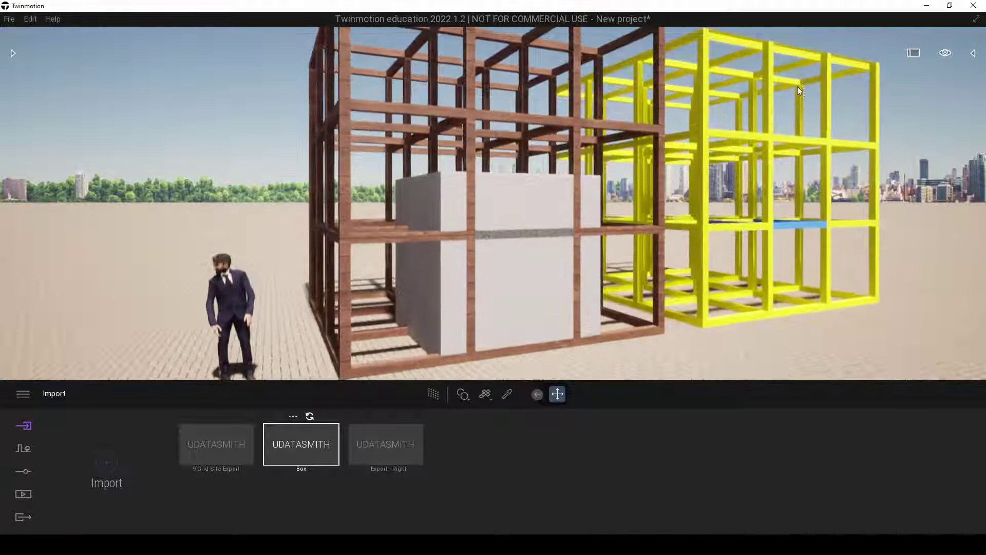
pyautogui.moveTo(877, 119)
pyautogui.mouseDown(button='middle')
pyautogui.moveTo(582, 145)
pyautogui.moveTo(783, 105)
pyautogui.mouseUp(button='middle')
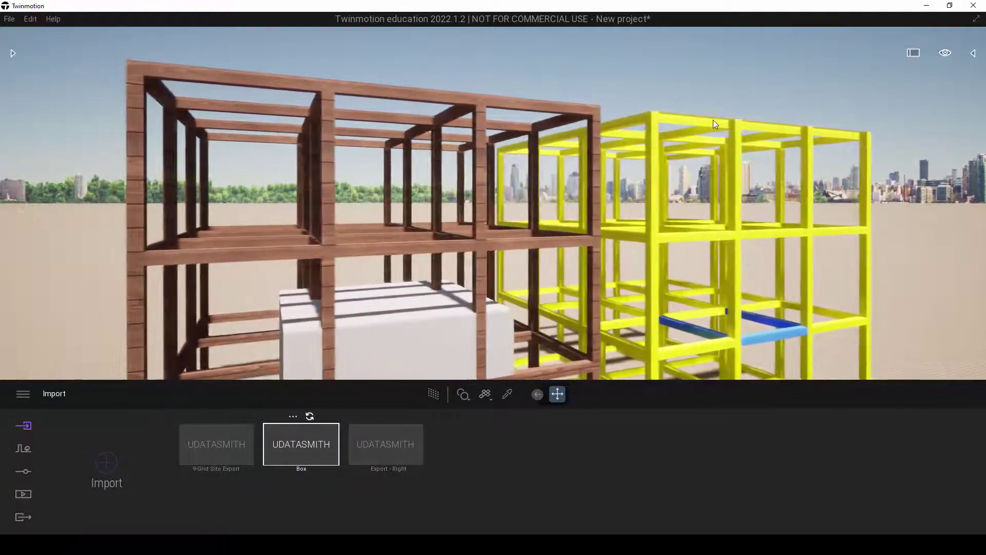
pyautogui.scroll(3, 813, 91)
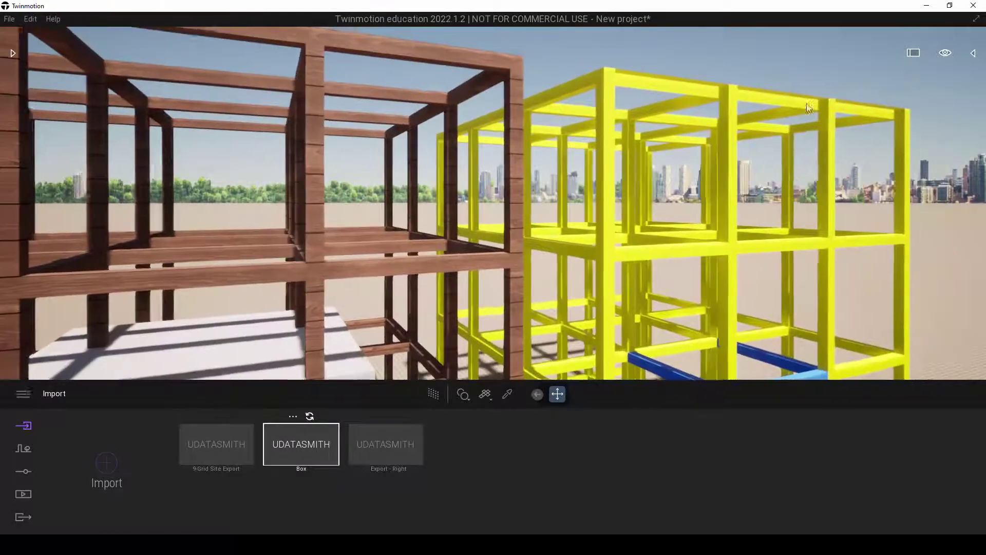
pyautogui.moveTo(808, 107); pyautogui.dragTo(793, 116, button='middle')
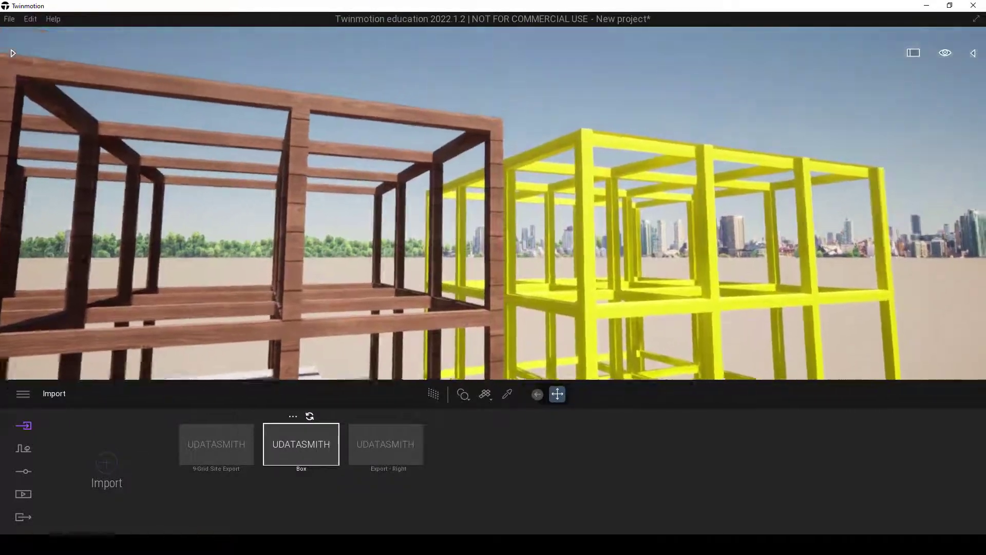
pyautogui.moveTo(793, 116); pyautogui.dragTo(763, 152, button='middle')
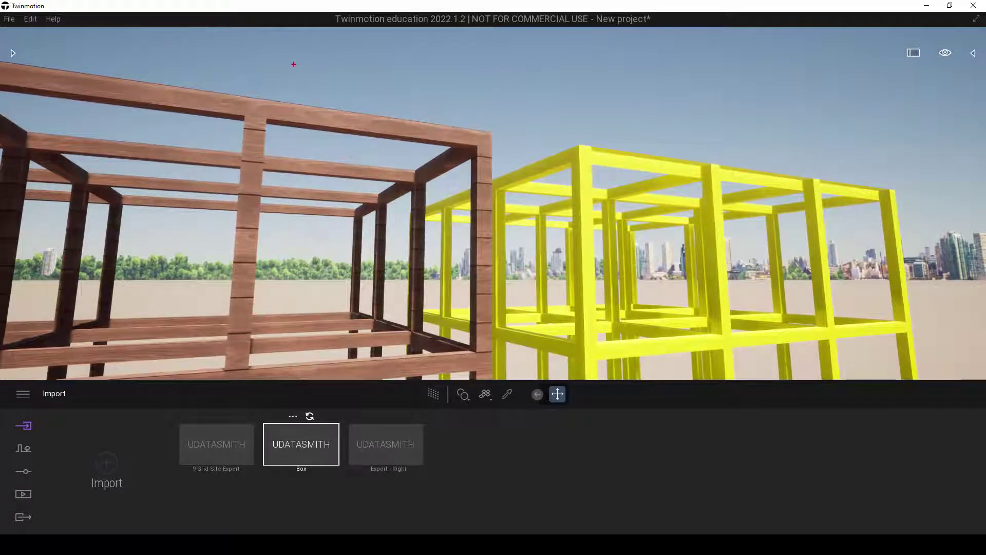
pyautogui.moveTo(293, 63)
pyautogui.mouseDown()
pyautogui.moveTo(508, 112)
pyautogui.moveTo(198, 64)
pyautogui.mouseUp()
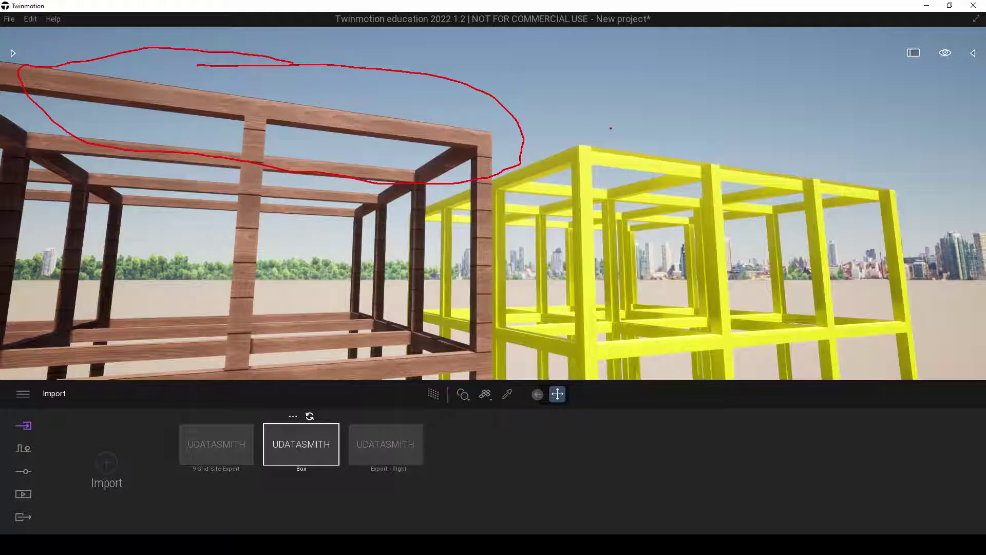
pyautogui.moveTo(610, 129)
pyautogui.mouseDown()
pyautogui.moveTo(883, 169)
pyautogui.moveTo(580, 129)
pyautogui.mouseUp()
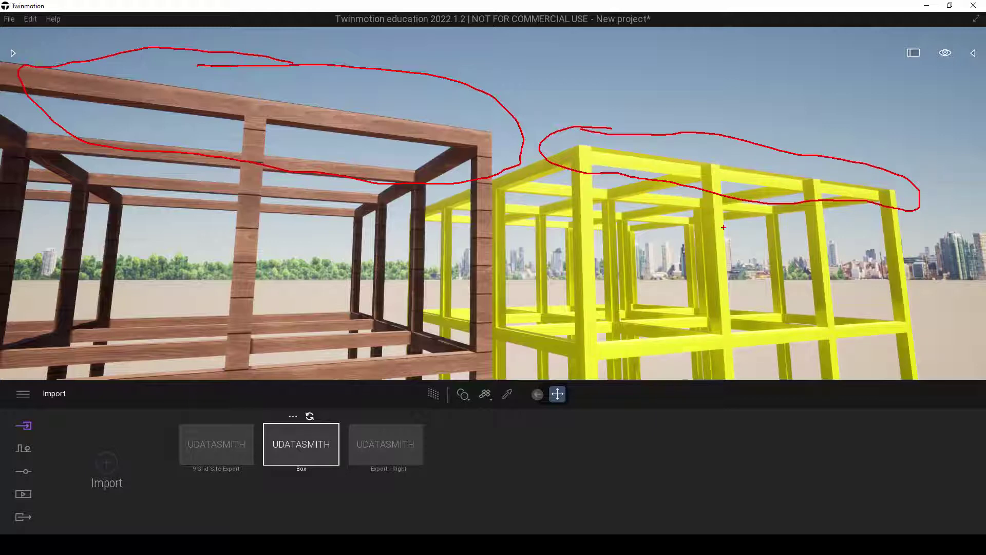
# Step: Close in on the dark top beam with a three-quarter view of the grid
pyautogui.moveTo(663, 134); pyautogui.dragTo(689, 92)
pyautogui.moveTo(796, 85); pyautogui.dragTo(773, 139)
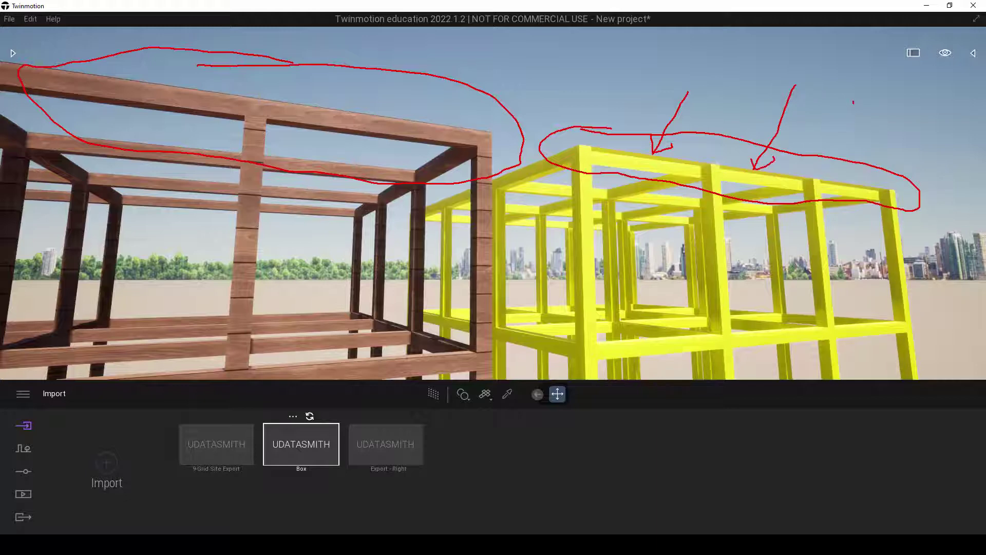
pyautogui.moveTo(853, 101); pyautogui.dragTo(828, 175)
pyautogui.press('Escape')
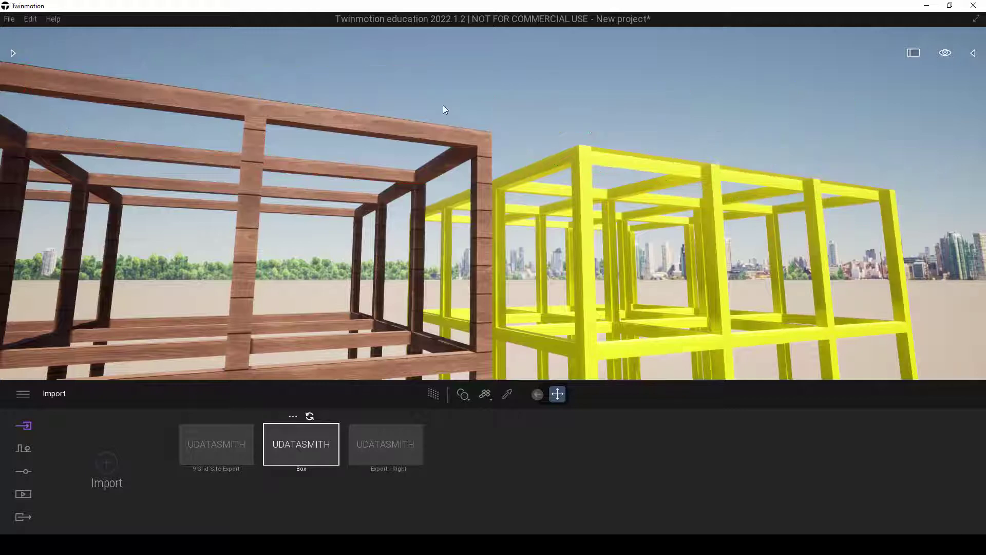
pyautogui.moveTo(667, 112); pyautogui.dragTo(681, 92)
pyautogui.press('Escape')
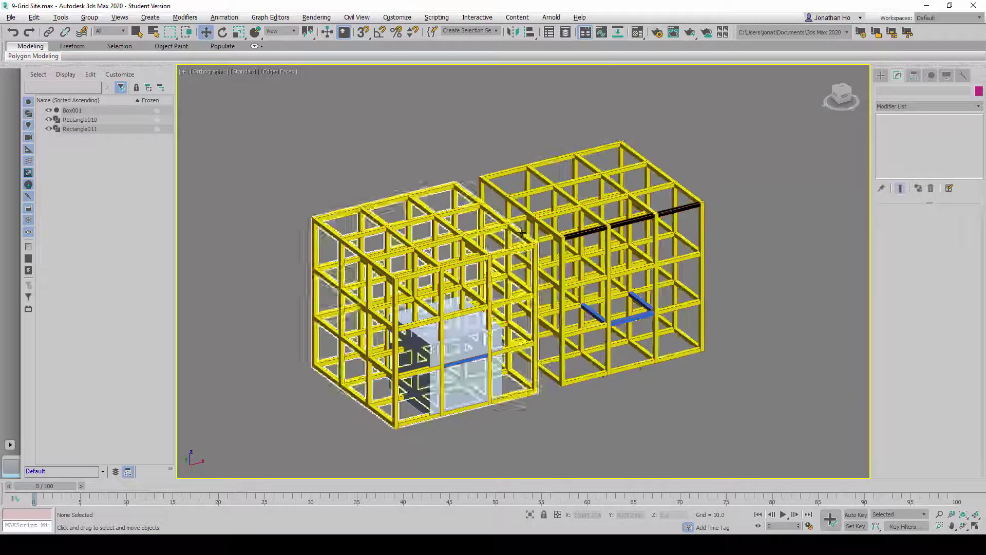
pyautogui.scroll(5, 523, 232)
pyautogui.scroll(-4, 521, 247)
pyautogui.scroll(3, 518, 262)
pyautogui.scroll(3, 516, 274)
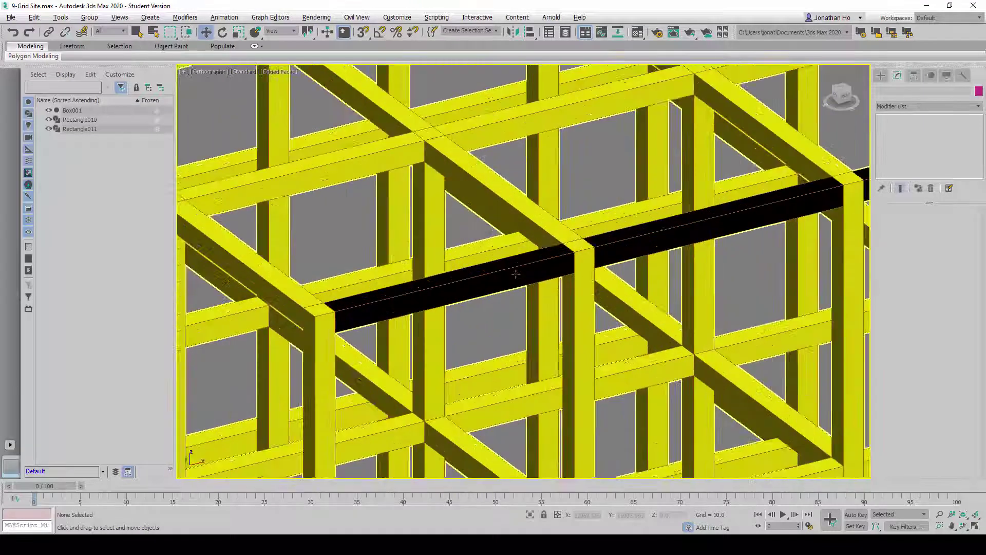
pyautogui.scroll(-5, 488, 282)
pyautogui.scroll(3, 653, 317)
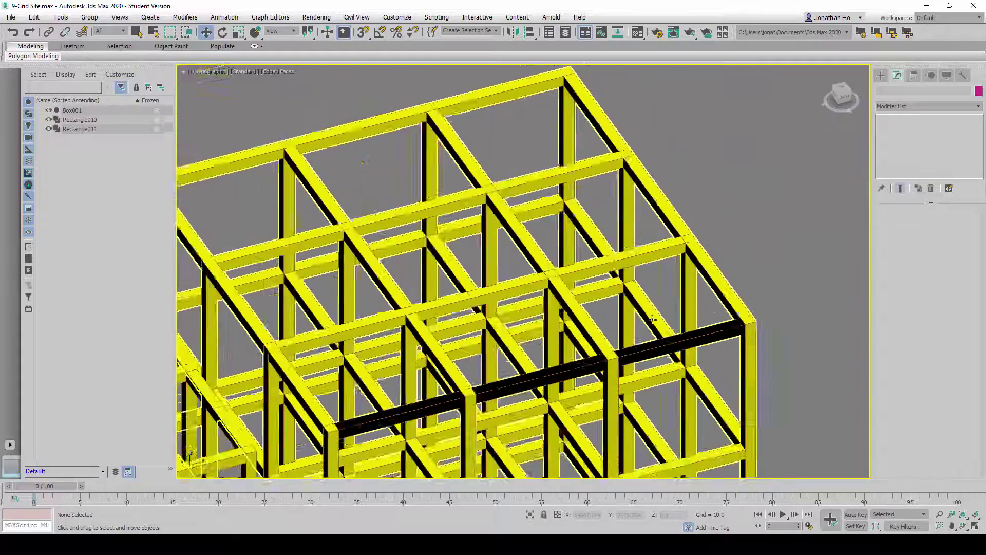
pyautogui.keyDown('alt'); pyautogui.moveTo(653, 319); pyautogui.dragTo(662, 279, button='middle'); pyautogui.keyUp('alt')
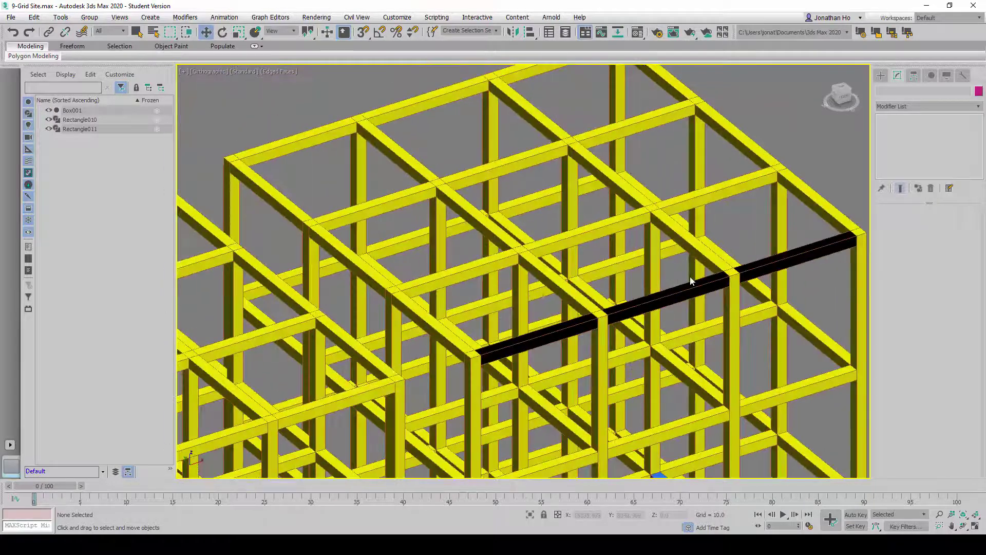
# Step: Select Rectangle011 and switch its Edit Mesh to Polygon sub-object level
pyautogui.click(812, 259)
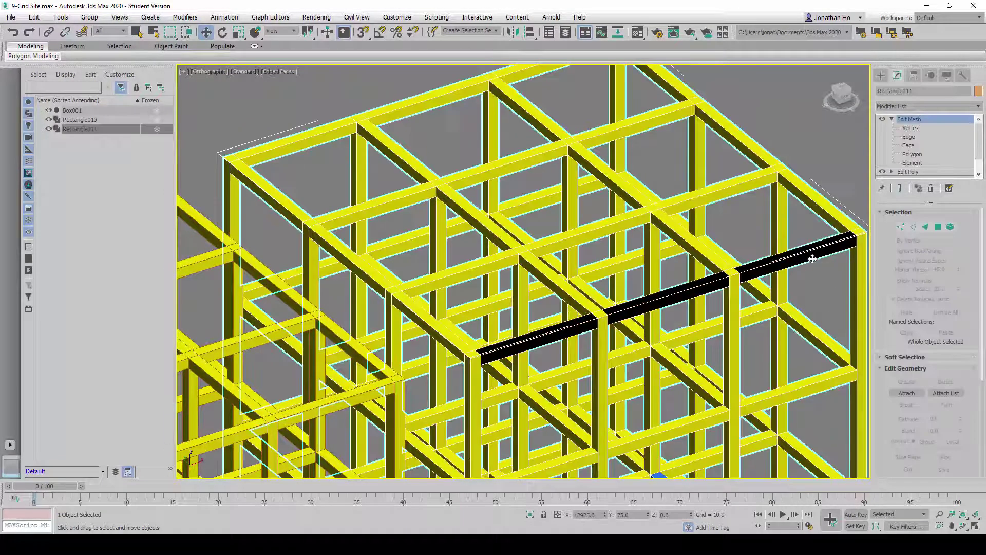
pyautogui.moveTo(810, 259); pyautogui.dragTo(719, 240, button='middle')
pyautogui.click(912, 155)
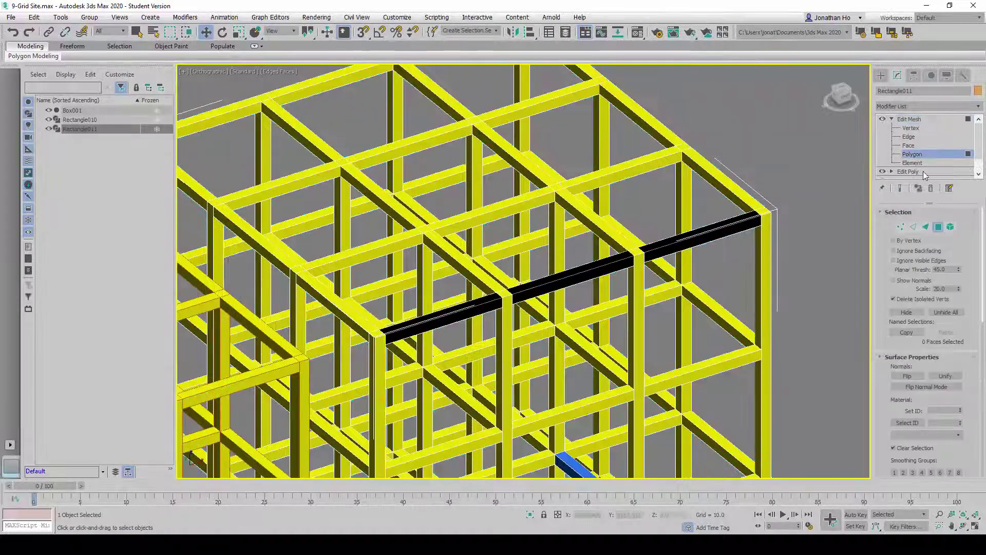
pyautogui.scroll(3, 727, 235)
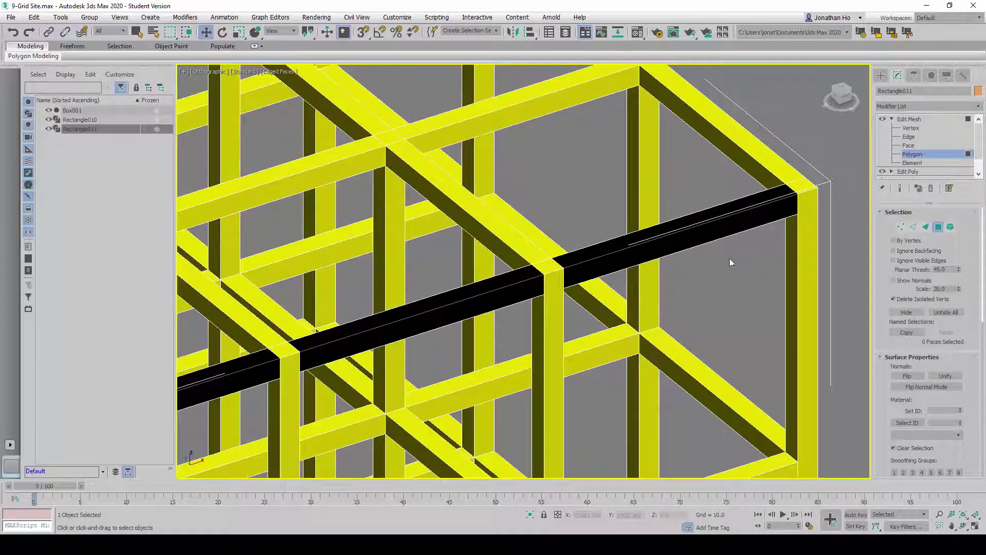
# Step: Ctrl-select the three black top beam segments, 24 faces, in an orthographic view
pyautogui.click(708, 210)
pyautogui.keyDown('alt'); pyautogui.moveTo(507, 316); pyautogui.dragTo(514, 337, button='middle'); pyautogui.keyUp('alt')
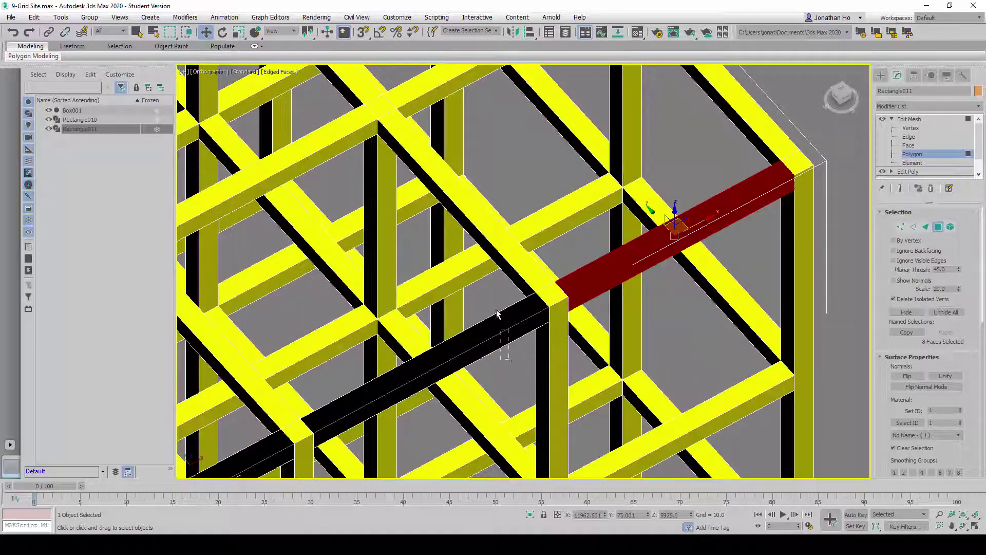
pyautogui.keyDown('ctrl'); pyautogui.click(497, 332); pyautogui.keyUp('ctrl')
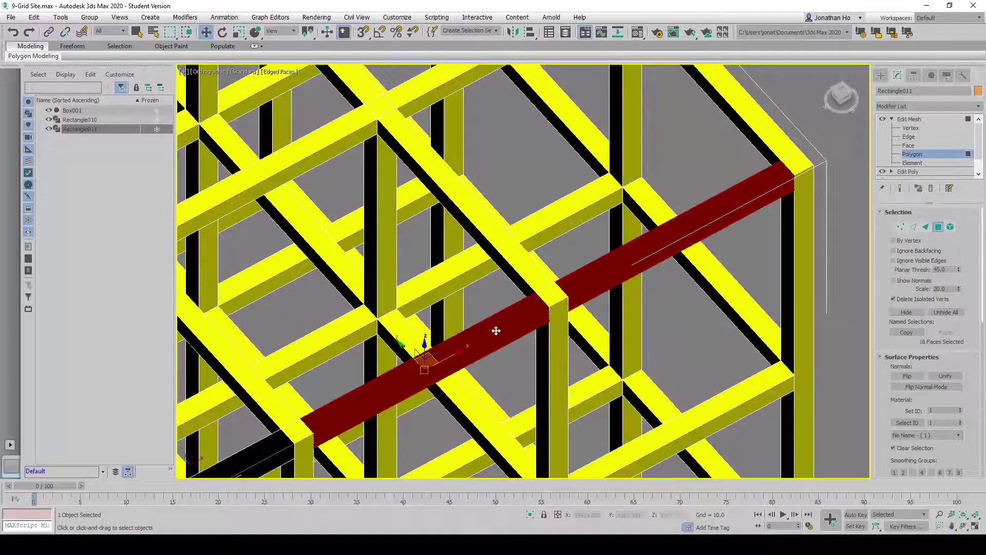
pyautogui.scroll(-3, 493, 316)
pyautogui.scroll(2, 484, 288)
pyautogui.keyDown('alt'); pyautogui.moveTo(484, 286); pyautogui.dragTo(383, 327, button='middle'); pyautogui.keyUp('alt')
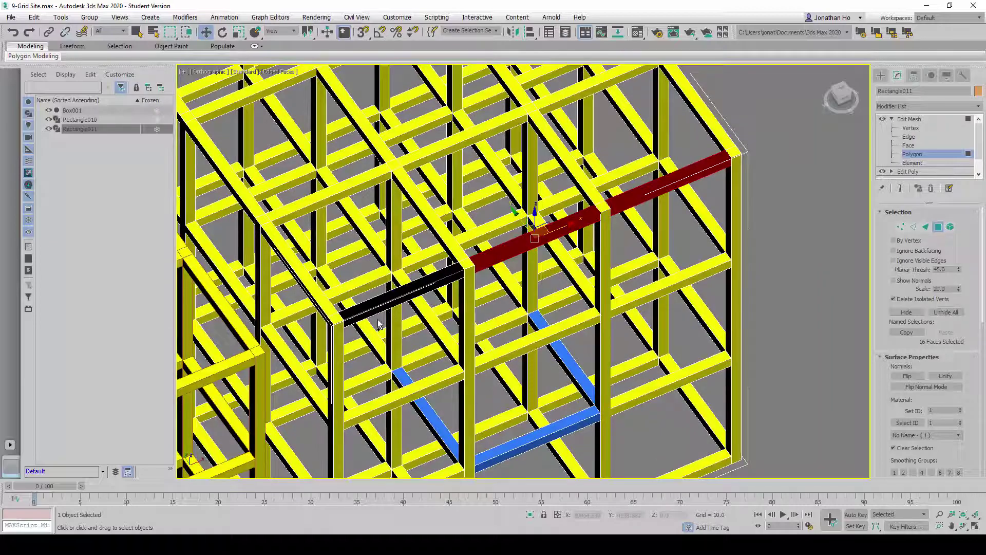
pyautogui.keyDown('ctrl'); pyautogui.click(397, 292); pyautogui.keyUp('ctrl')
pyautogui.press('u')
pyautogui.moveTo(398, 292)
pyautogui.keyDown('alt'); pyautogui.mouseDown(button='middle')
pyautogui.moveTo(622, 248)
pyautogui.moveTo(478, 261)
pyautogui.mouseUp(button='middle'); pyautogui.keyUp('alt')
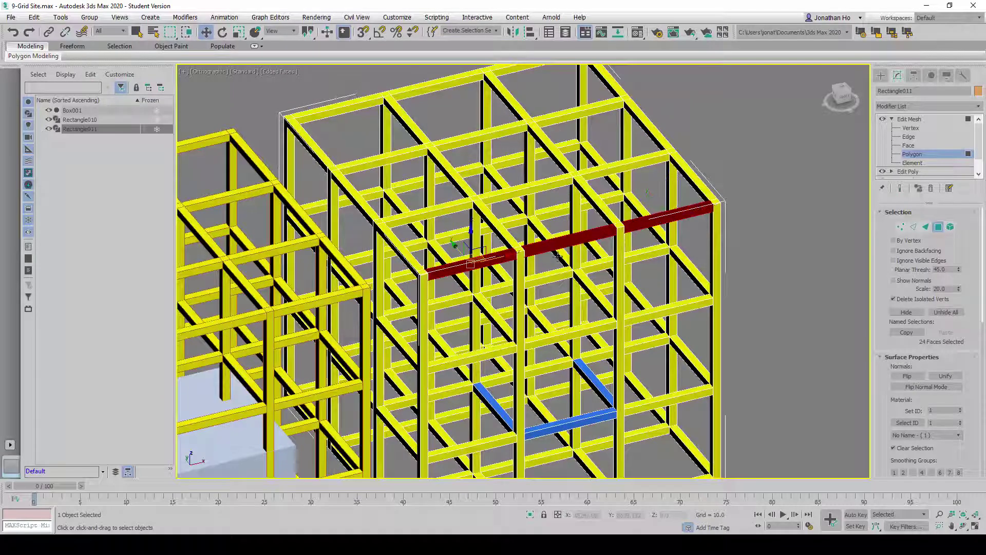
pyautogui.keyDown('alt'); pyautogui.moveTo(556, 256); pyautogui.dragTo(609, 266, button='middle'); pyautogui.keyUp('alt')
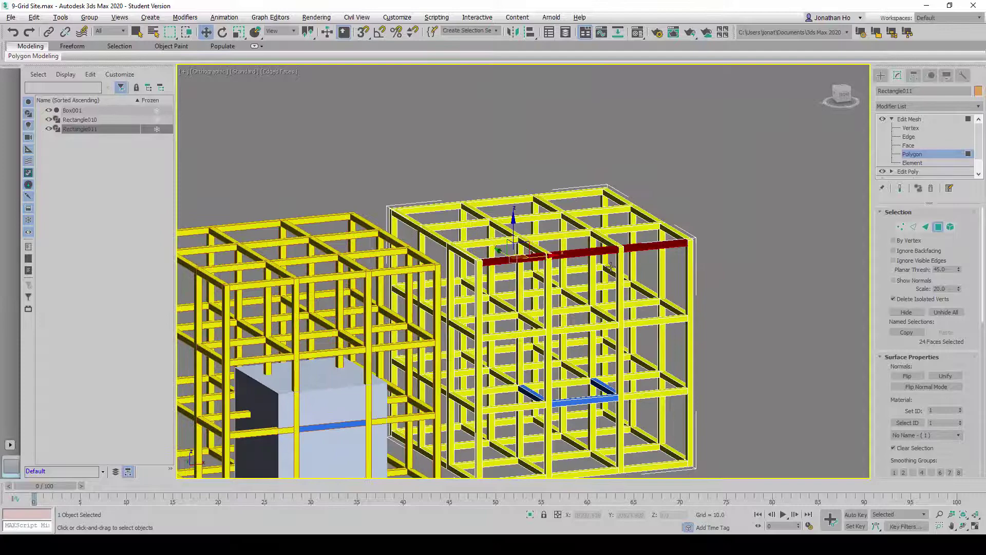
# Step: Deselect the beam faces and render the orthographic grid view to a frame window
pyautogui.click(574, 276)
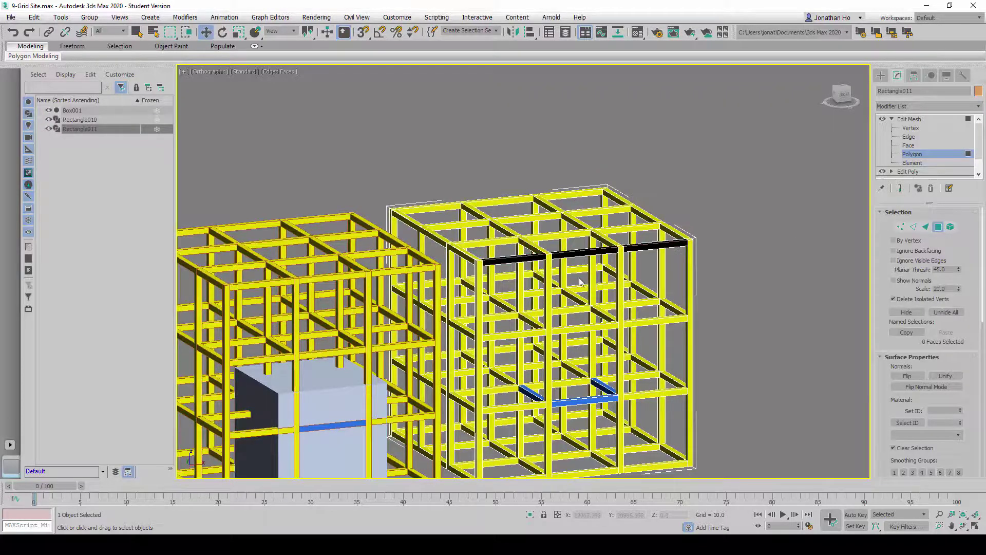
pyautogui.scroll(2, 546, 281)
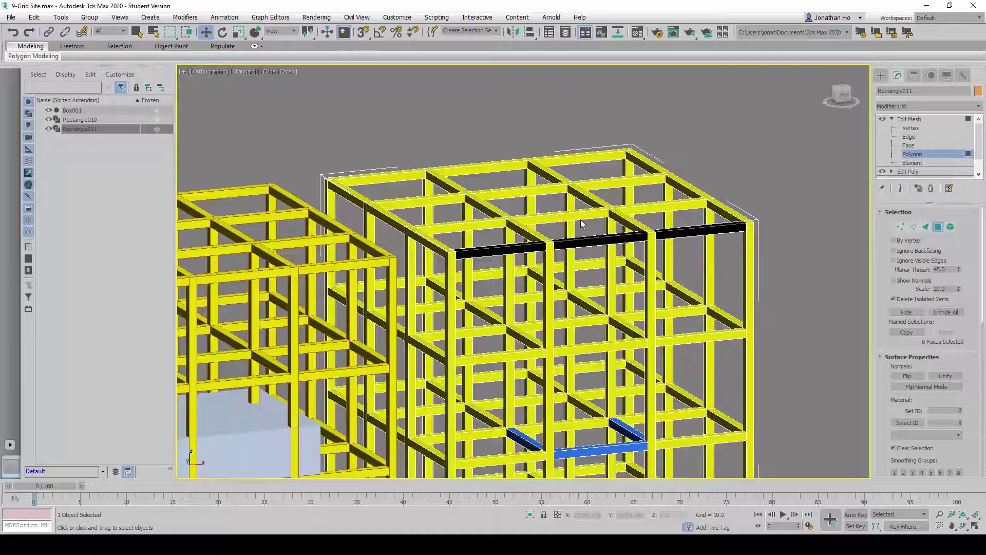
pyautogui.moveTo(552, 208)
pyautogui.mouseDown()
pyautogui.moveTo(433, 245)
pyautogui.moveTo(590, 279)
pyautogui.moveTo(793, 234)
pyautogui.moveTo(568, 206)
pyautogui.mouseUp()
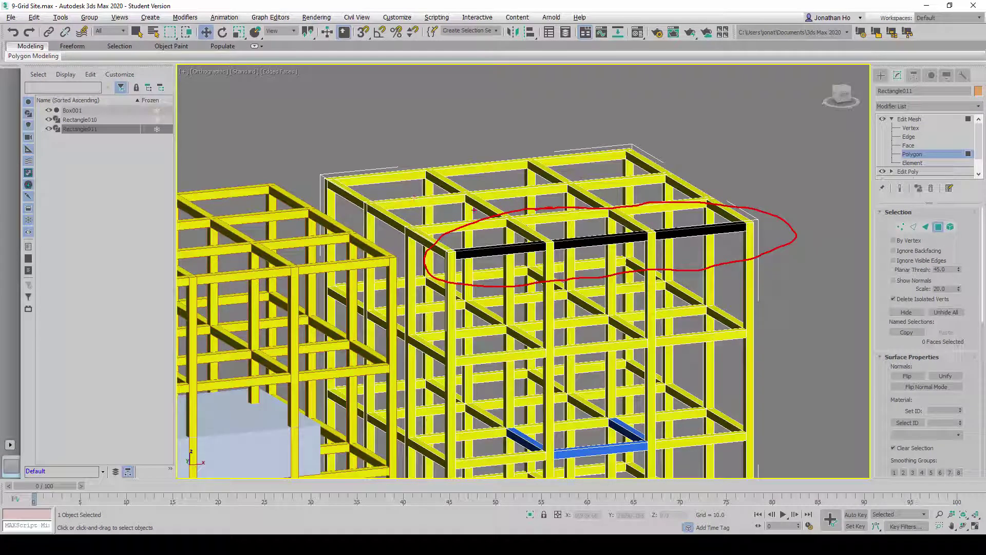
pyautogui.press('Escape')
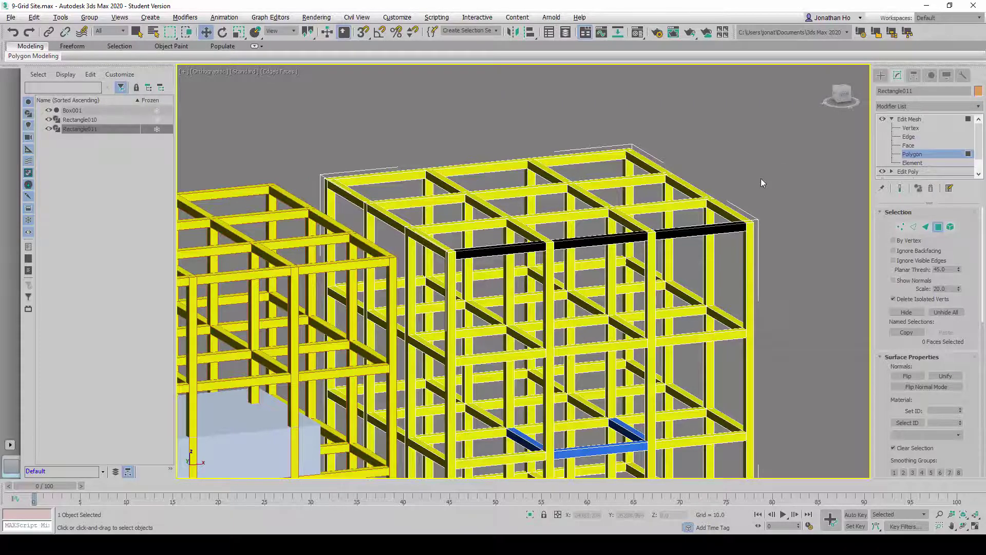
pyautogui.scroll(2, 760, 178)
pyautogui.scroll(-2, 760, 178)
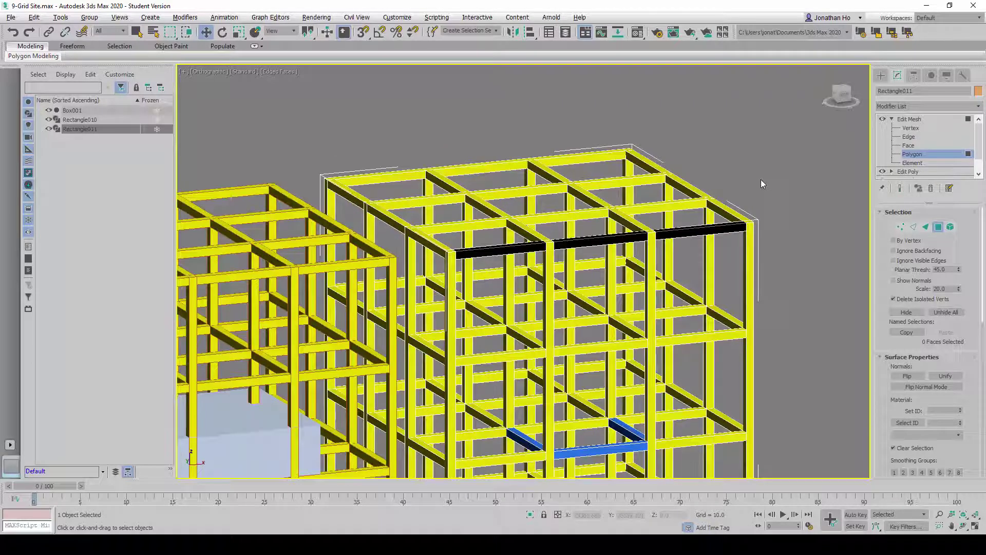
pyautogui.click(317, 17)
pyautogui.click(323, 40)
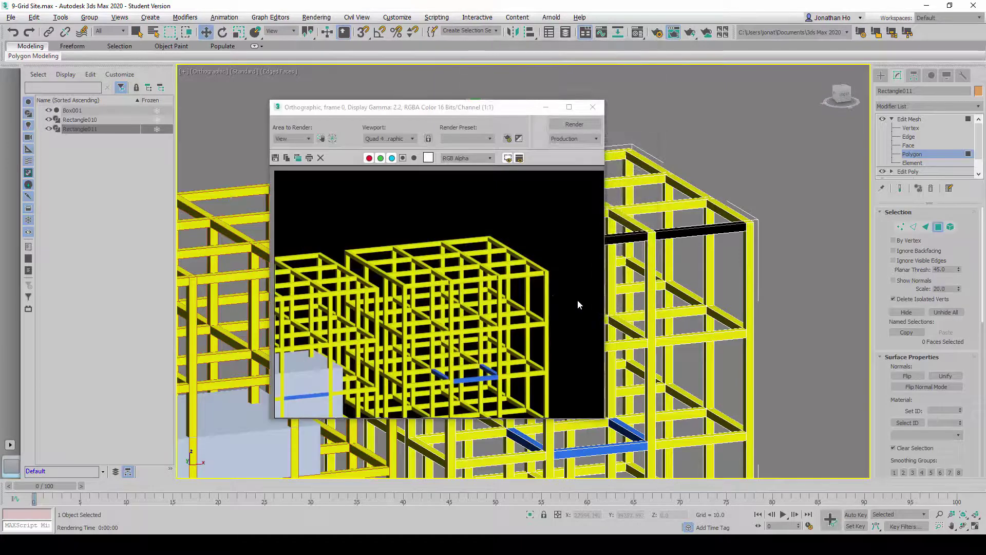
pyautogui.scroll(3, 543, 278)
pyautogui.scroll(-2, 543, 277)
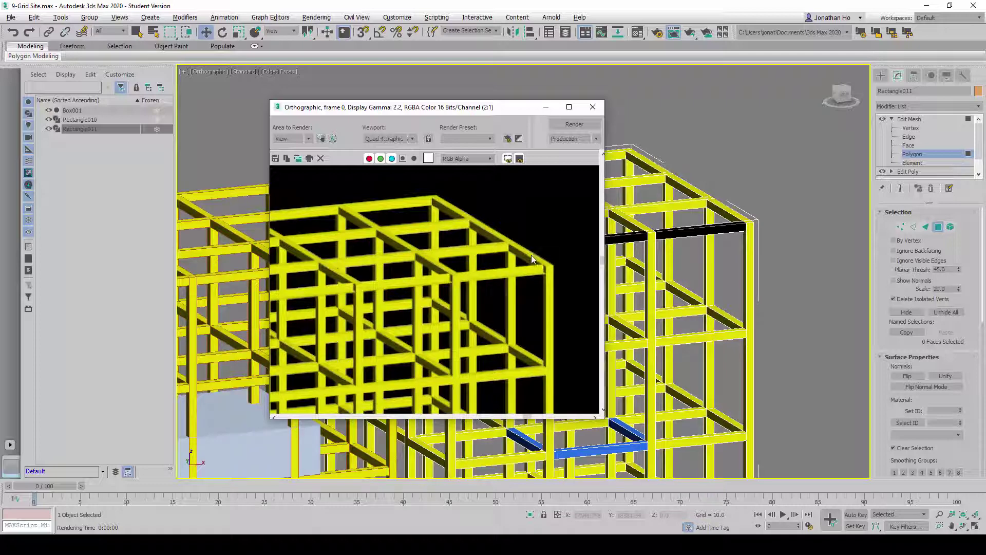
# Step: Zoom into the render to inspect the black beam, then close the Rendered Frame Window
pyautogui.moveTo(540, 252)
pyautogui.mouseDown()
pyautogui.moveTo(457, 257)
pyautogui.moveTo(538, 249)
pyautogui.mouseUp()
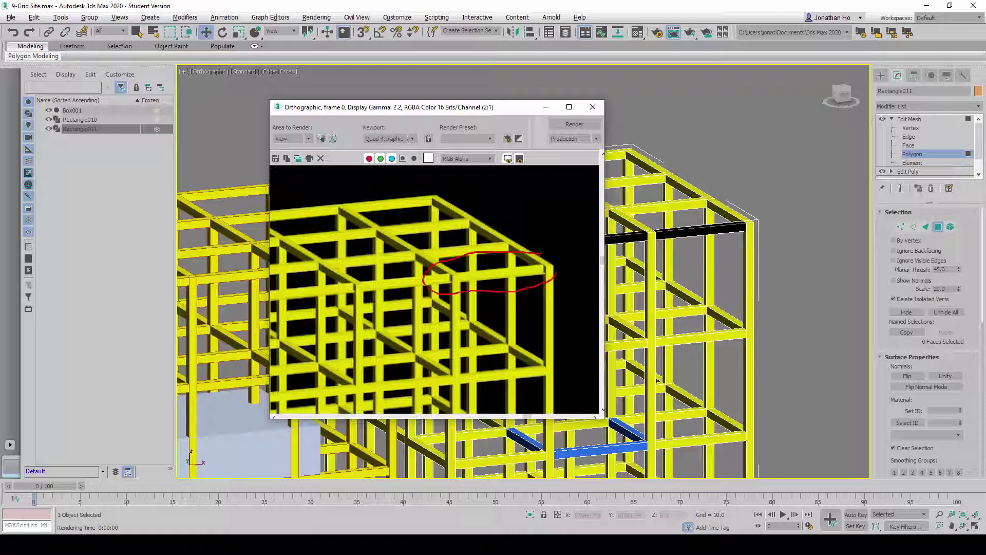
pyautogui.click(592, 106)
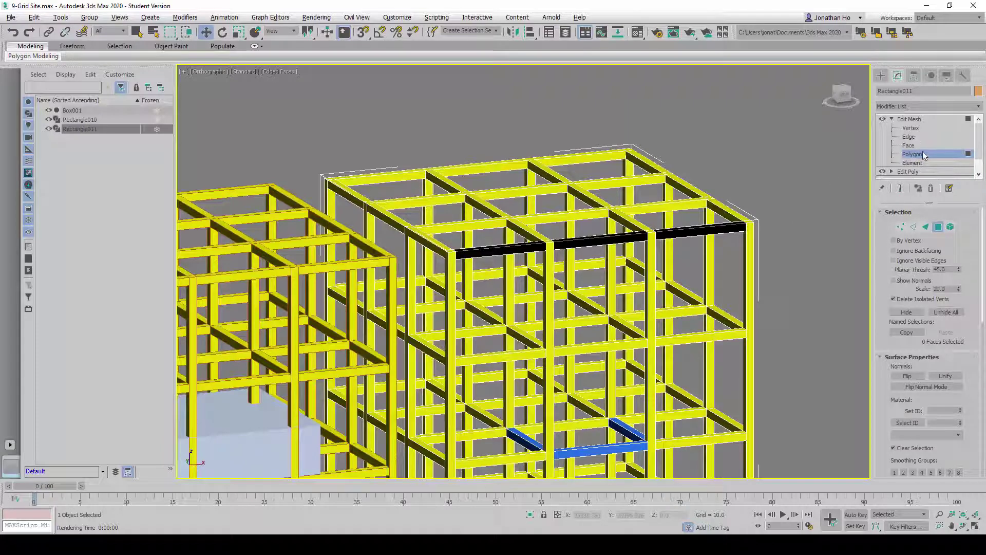
pyautogui.scroll(-2, 729, 247)
pyautogui.scroll(1, 727, 248)
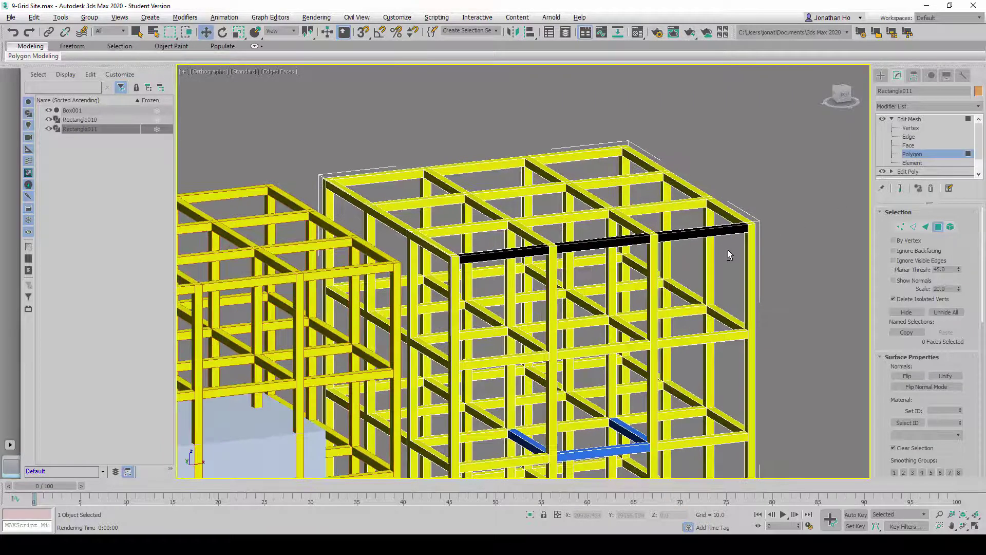
pyautogui.scroll(4, 728, 249)
# Step: Reselect the 24 faces of the three black beam segments and bring up the Normals options
pyautogui.click(719, 220)
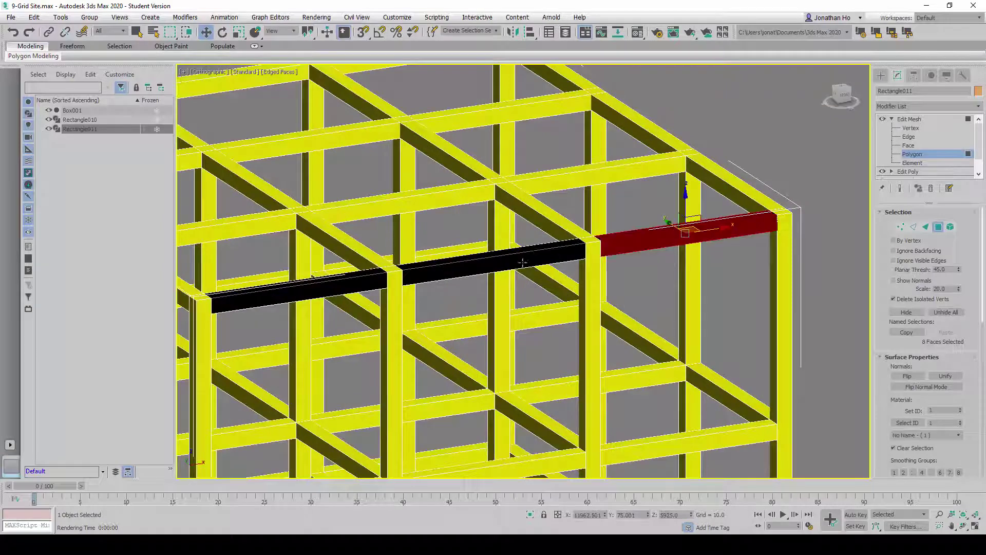
pyautogui.scroll(3, 521, 262)
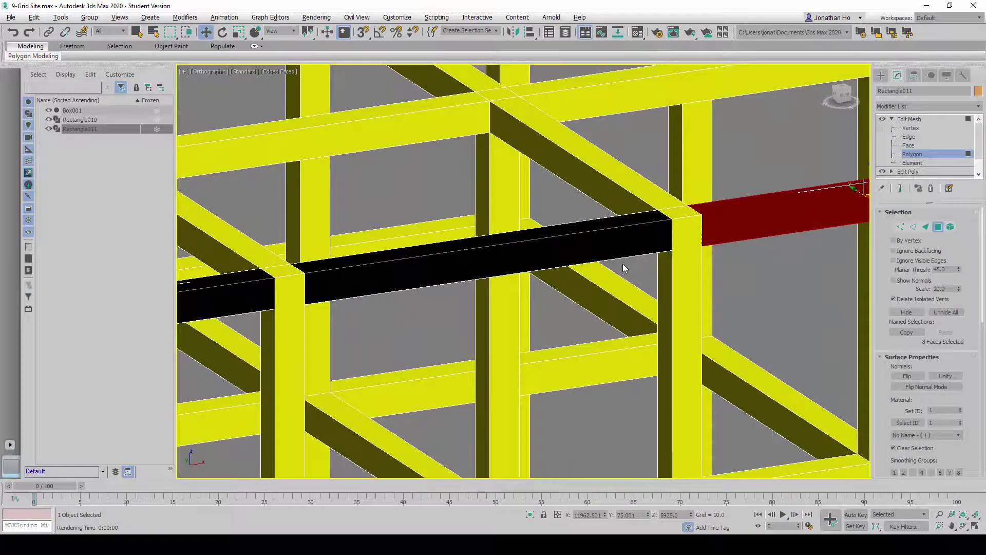
pyautogui.keyDown('alt'); pyautogui.moveTo(624, 268); pyautogui.dragTo(634, 277, button='middle'); pyautogui.keyUp('alt')
pyautogui.moveTo(616, 335); pyautogui.dragTo(583, 280)
pyautogui.scroll(-3, 559, 276)
pyautogui.moveTo(511, 331)
pyautogui.keyDown('alt'); pyautogui.mouseDown(button='middle')
pyautogui.moveTo(524, 324)
pyautogui.moveTo(515, 333)
pyautogui.mouseUp(button='middle'); pyautogui.keyUp('alt')
pyautogui.scroll(3, 439, 388)
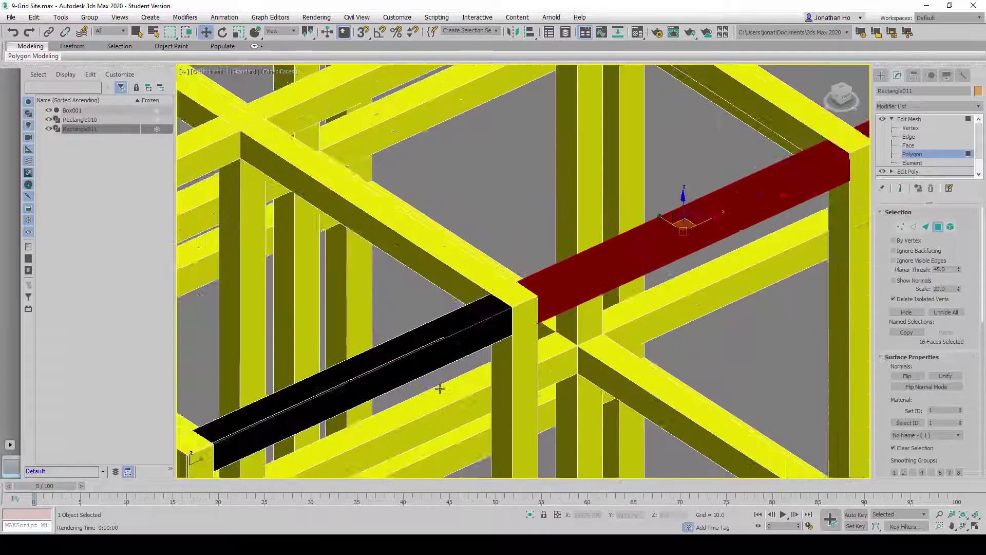
pyautogui.scroll(-1, 434, 370)
pyautogui.keyDown('ctrl'); pyautogui.click(405, 280); pyautogui.keyUp('ctrl')
pyautogui.scroll(-3, 409, 271)
pyautogui.scroll(1, 577, 289)
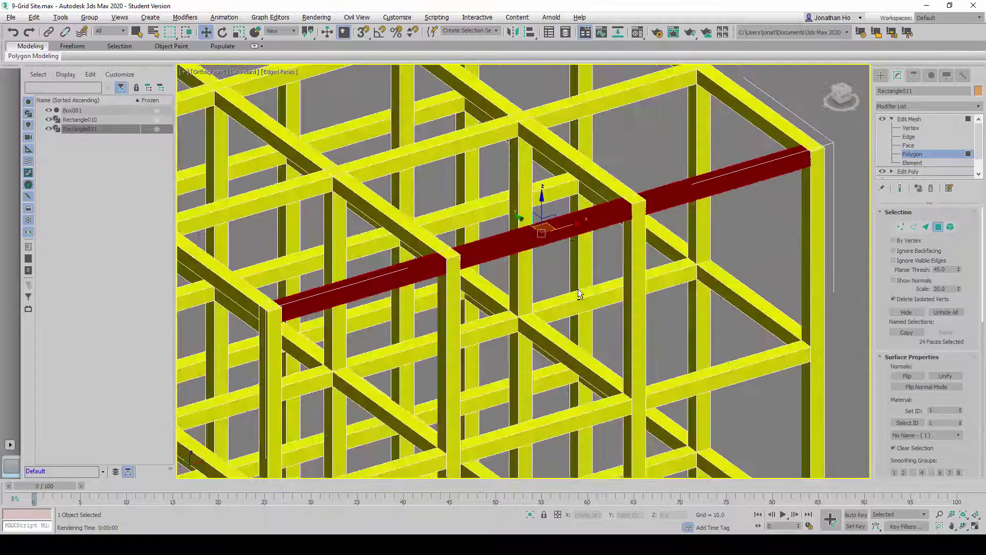
pyautogui.moveTo(577, 294)
pyautogui.keyDown('alt'); pyautogui.mouseDown(button='middle')
pyautogui.moveTo(540, 220)
pyautogui.moveTo(704, 172)
pyautogui.mouseUp(button='middle'); pyautogui.keyUp('alt')
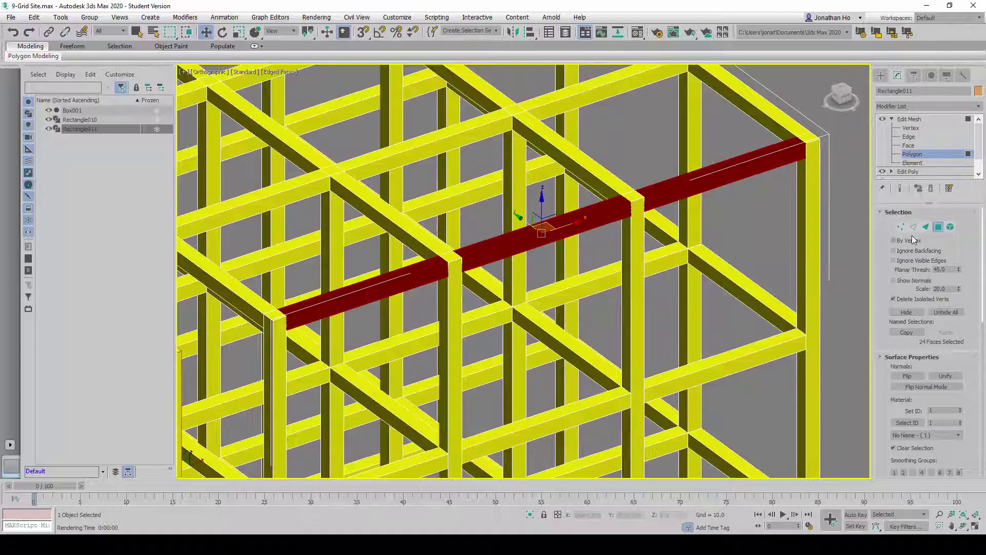
pyautogui.click(880, 213)
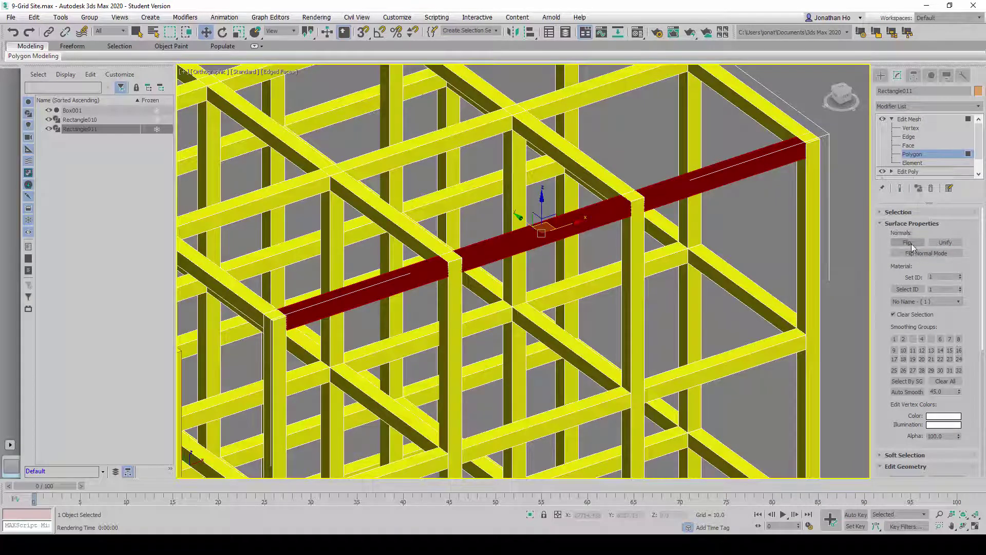
# Step: Flip the normals of the 24 beam faces, deselect them, and view both frames
pyautogui.click(910, 243)
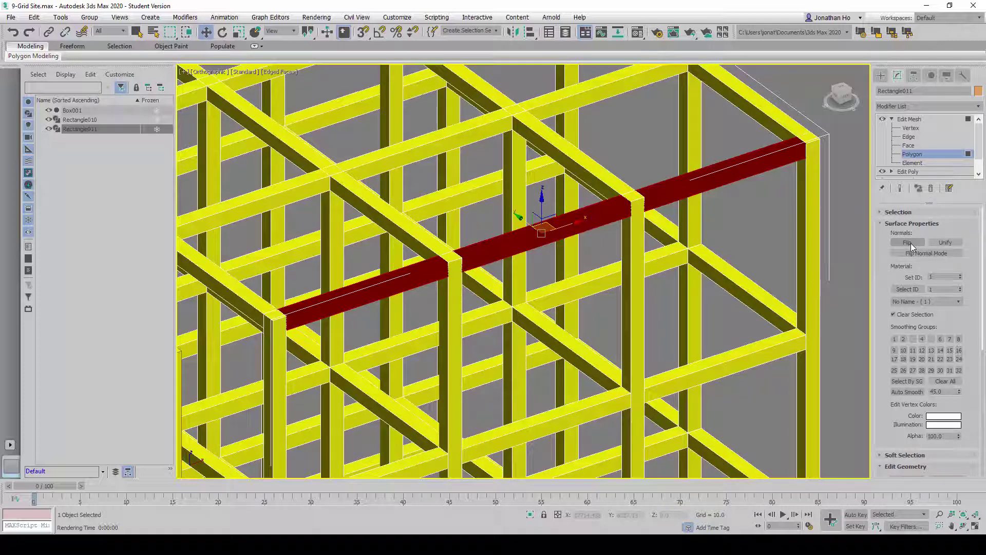
pyautogui.click(910, 244)
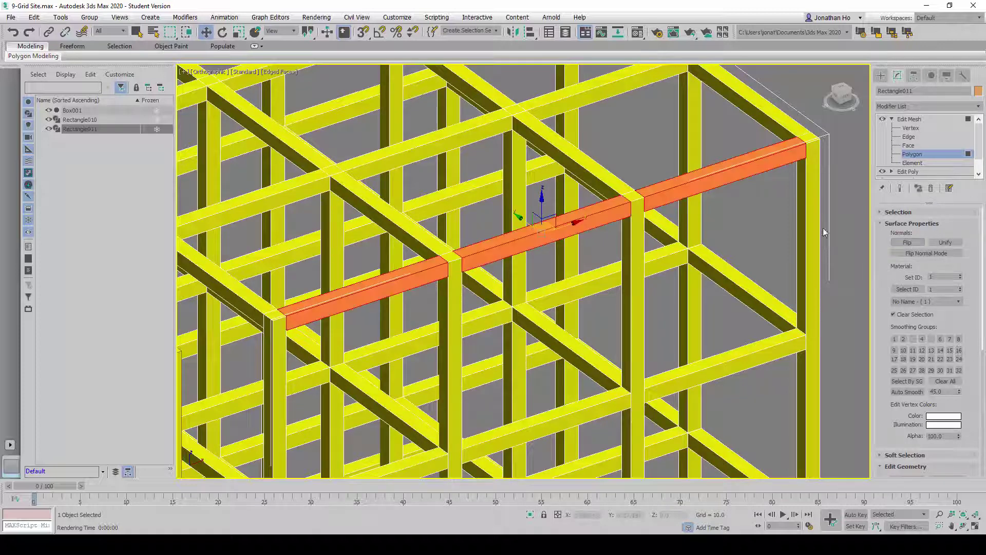
pyautogui.click(769, 212)
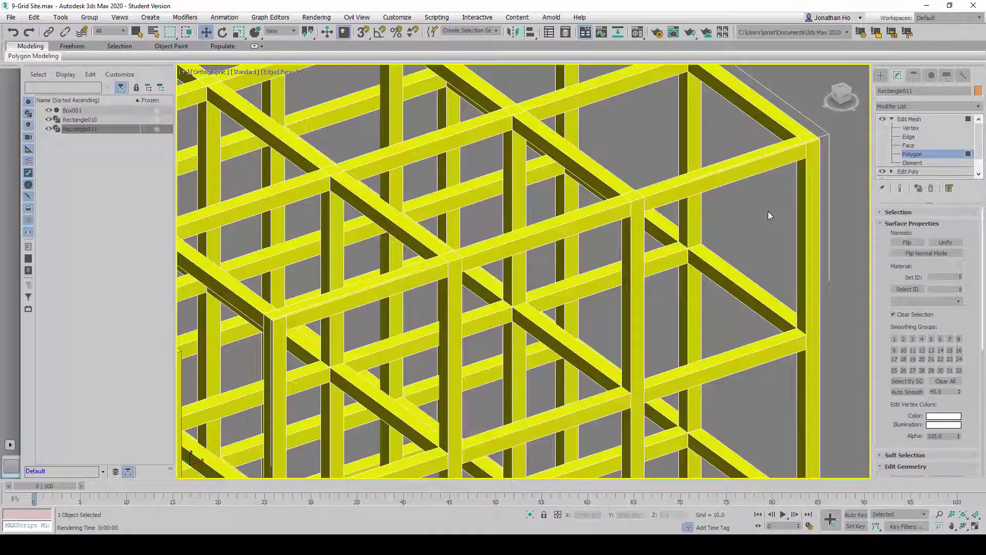
pyautogui.scroll(-3, 766, 209)
pyautogui.scroll(-2, 767, 208)
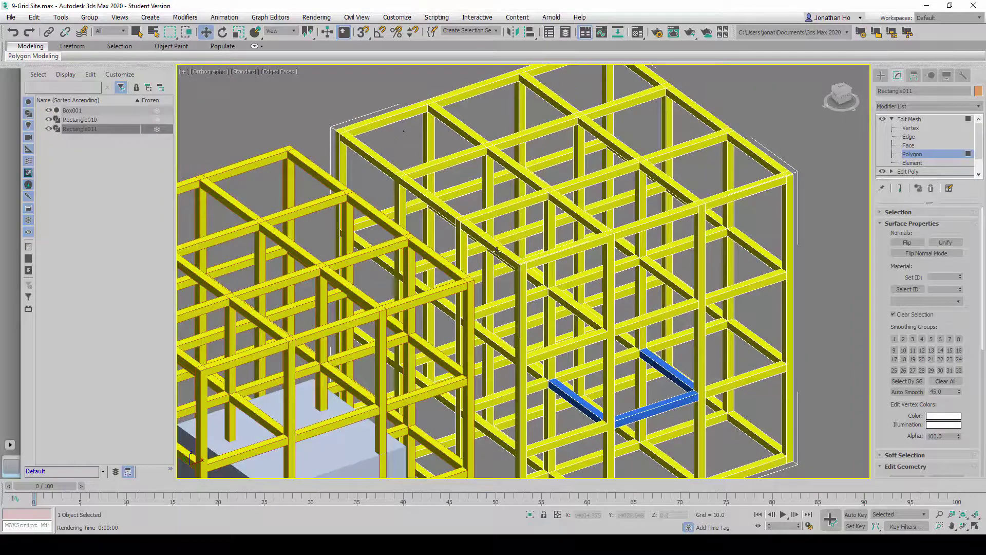
pyautogui.scroll(-2, 713, 253)
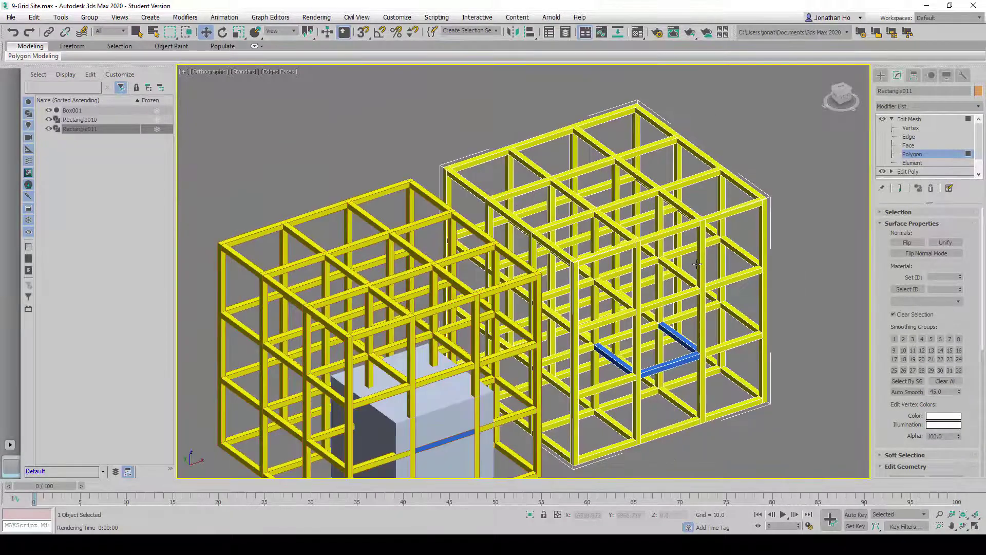
pyautogui.keyDown('alt'); pyautogui.moveTo(661, 311); pyautogui.dragTo(647, 314, button='middle'); pyautogui.keyUp('alt')
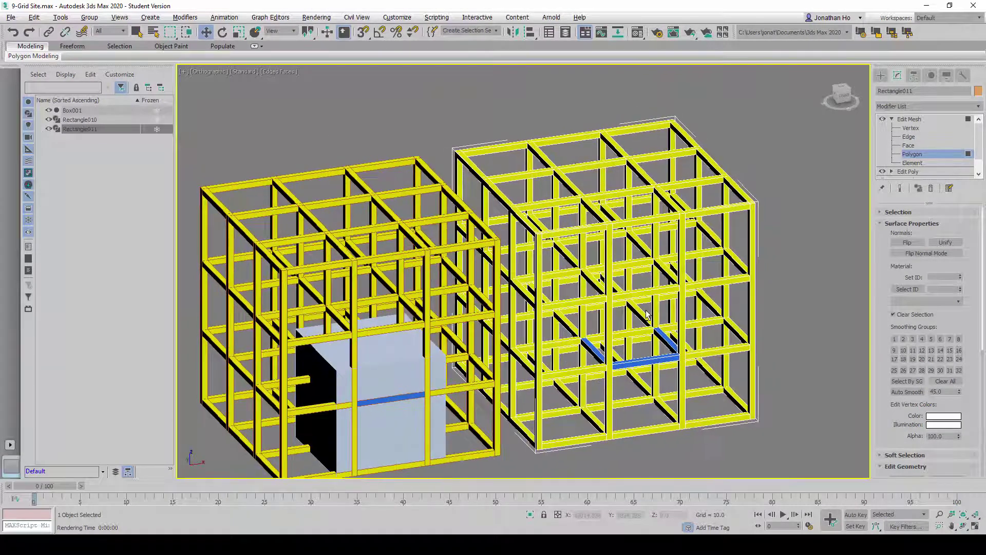
# Step: Leave polygon level and select only the right grid frame, Rectangle011
pyautogui.click(908, 120)
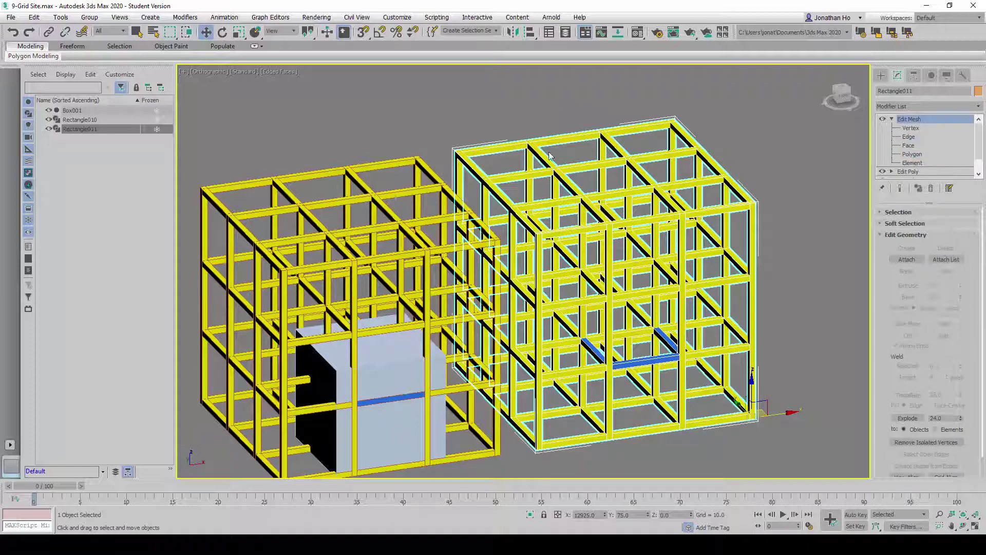
pyautogui.scroll(-3, 714, 233)
pyautogui.scroll(3, 674, 253)
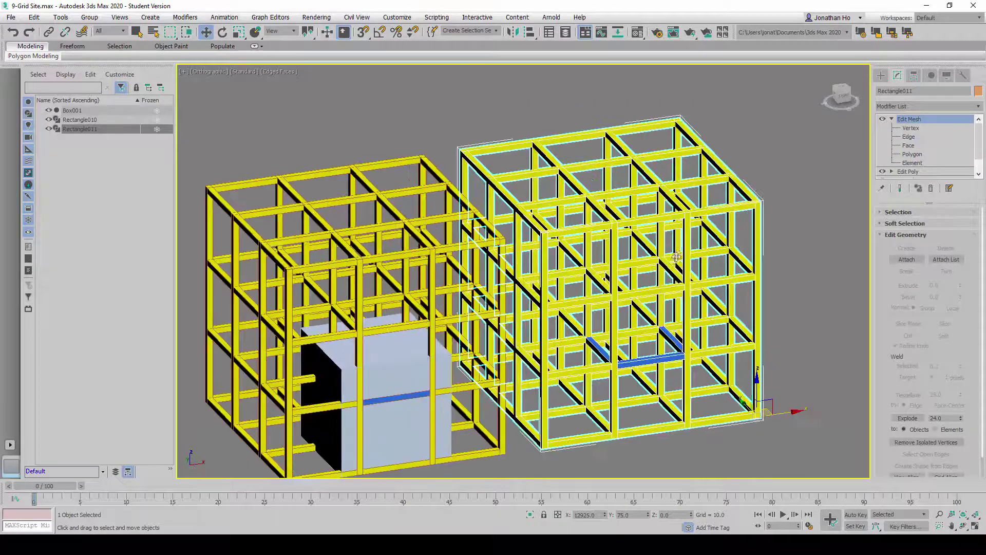
pyautogui.moveTo(674, 253); pyautogui.dragTo(681, 239, button='middle')
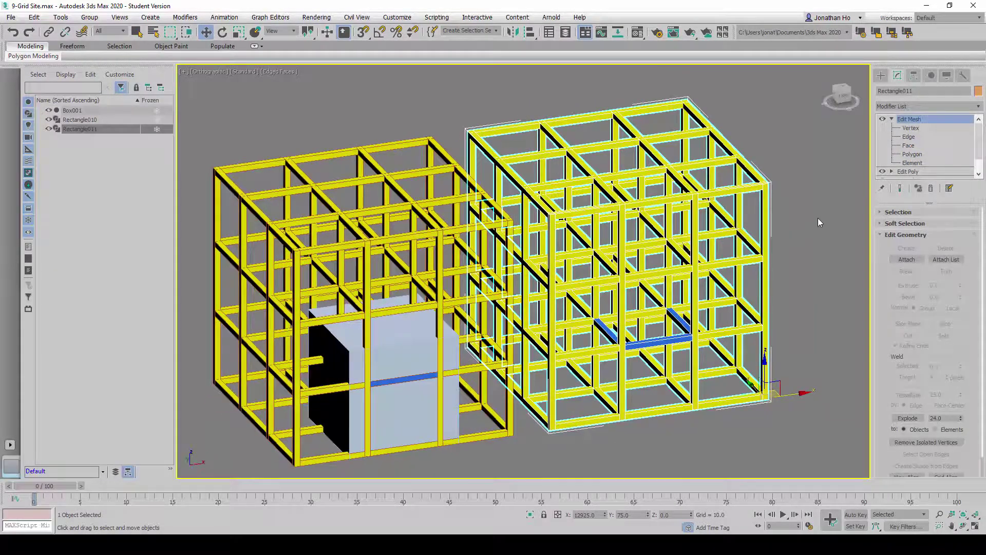
pyautogui.click(818, 222)
pyautogui.click(619, 258)
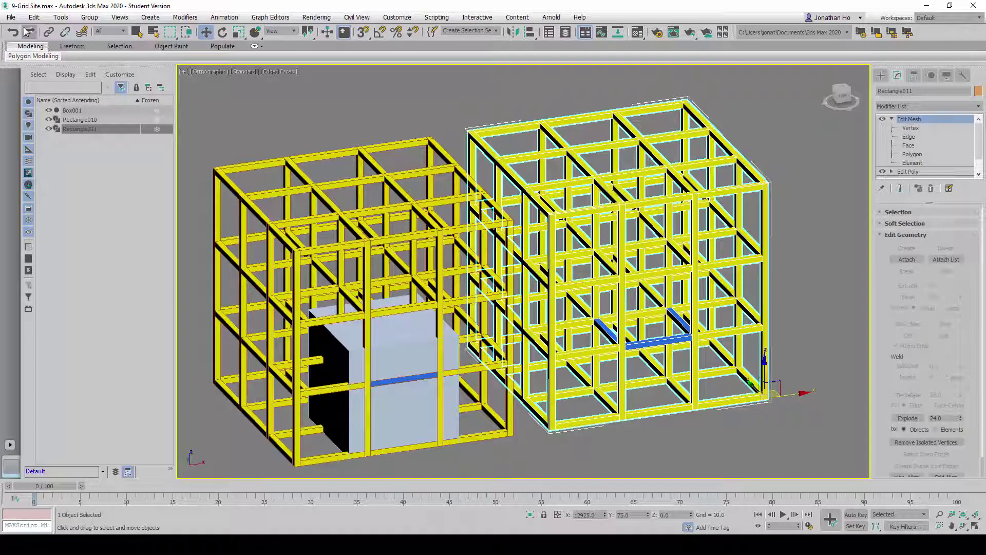
# Step: Export Selected, overwriting '9-Grid Site Export - Right.udatasmith' and accepting the Datasmith options
pyautogui.click(11, 17)
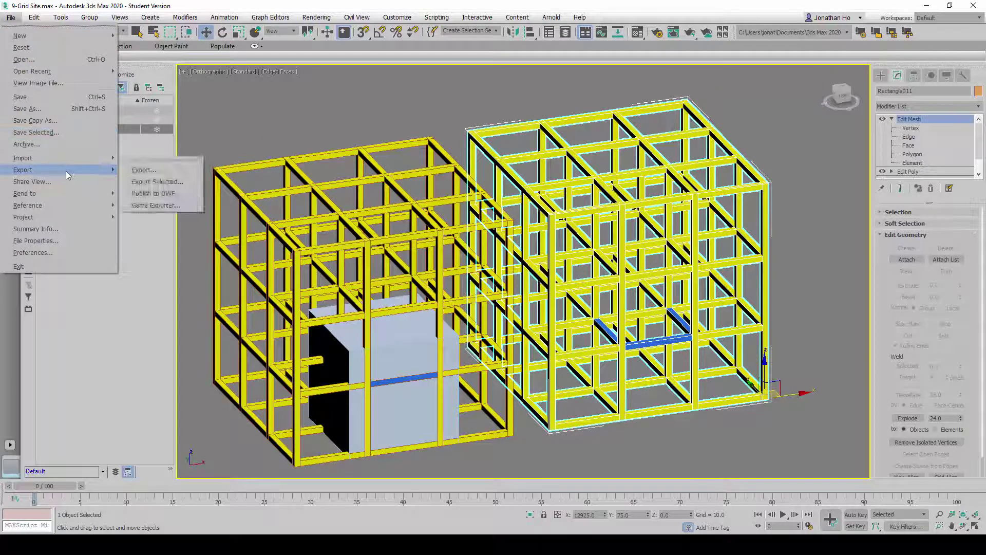
pyautogui.click(172, 178)
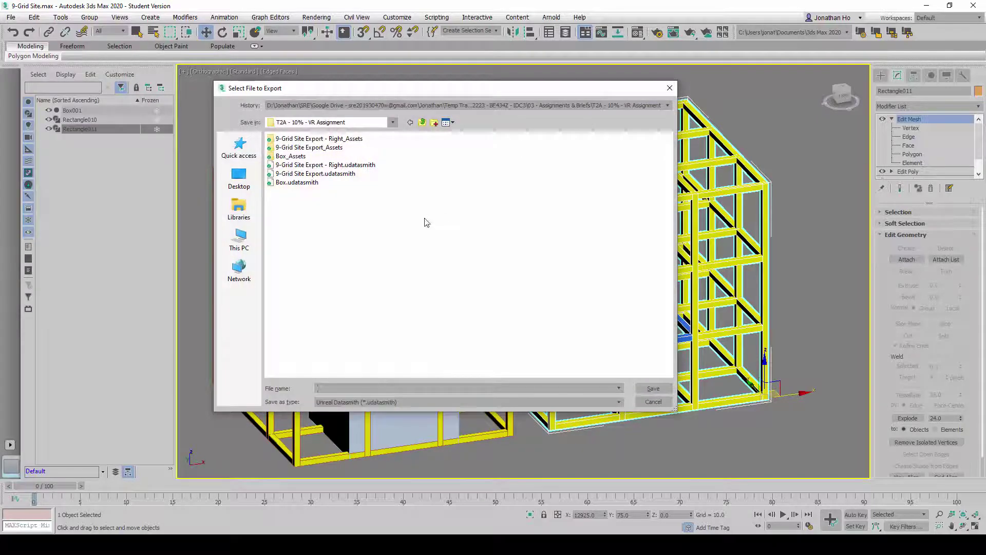
pyautogui.click(330, 167)
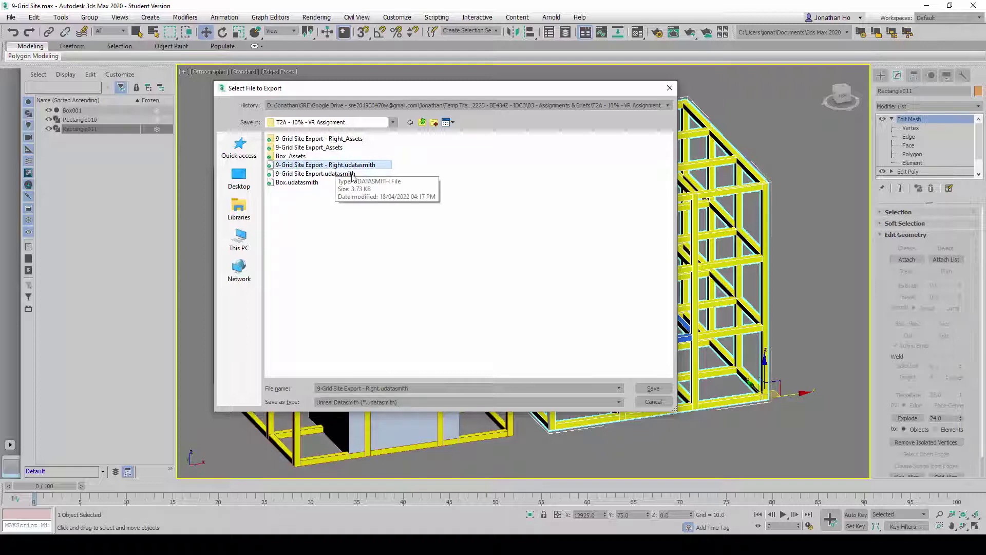
pyautogui.click(653, 388)
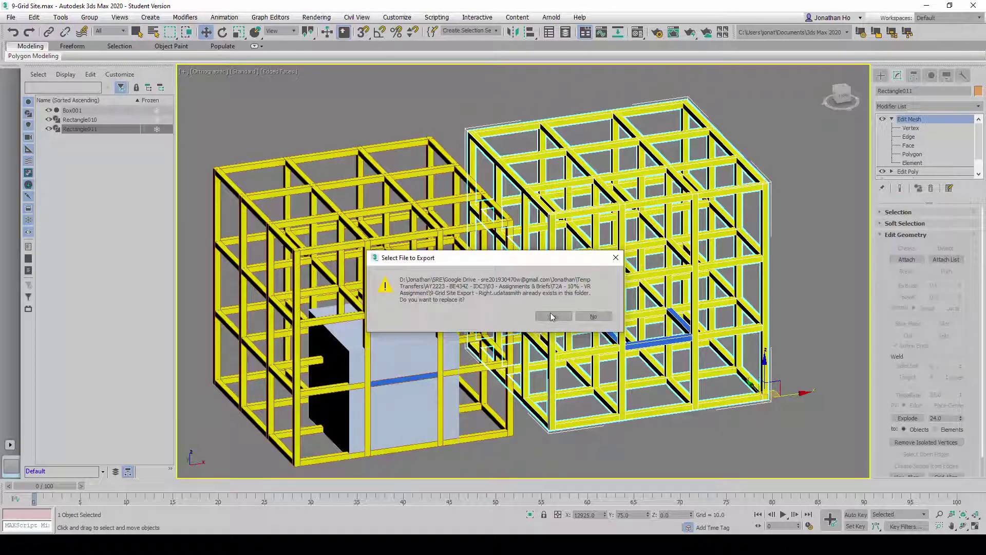
pyautogui.click(550, 312)
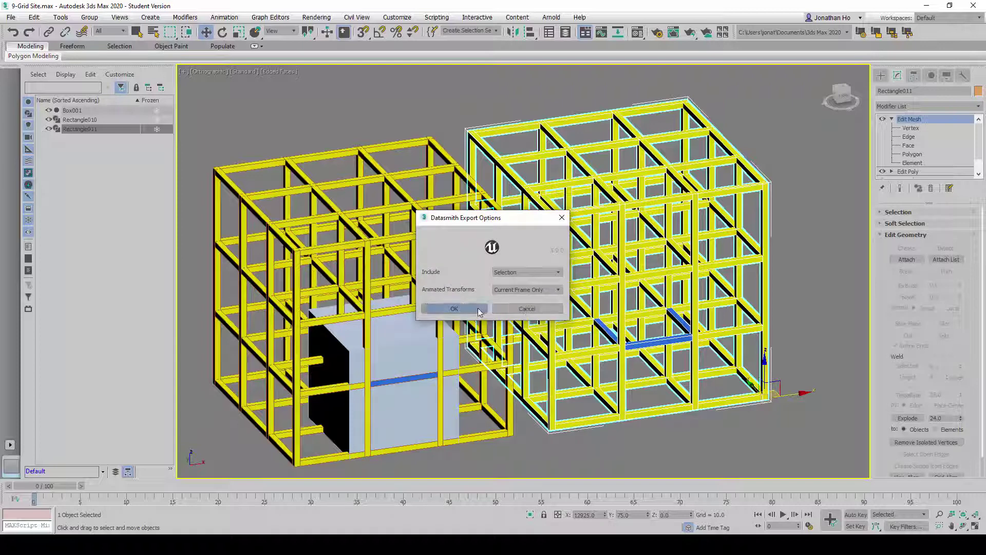
pyautogui.click(477, 309)
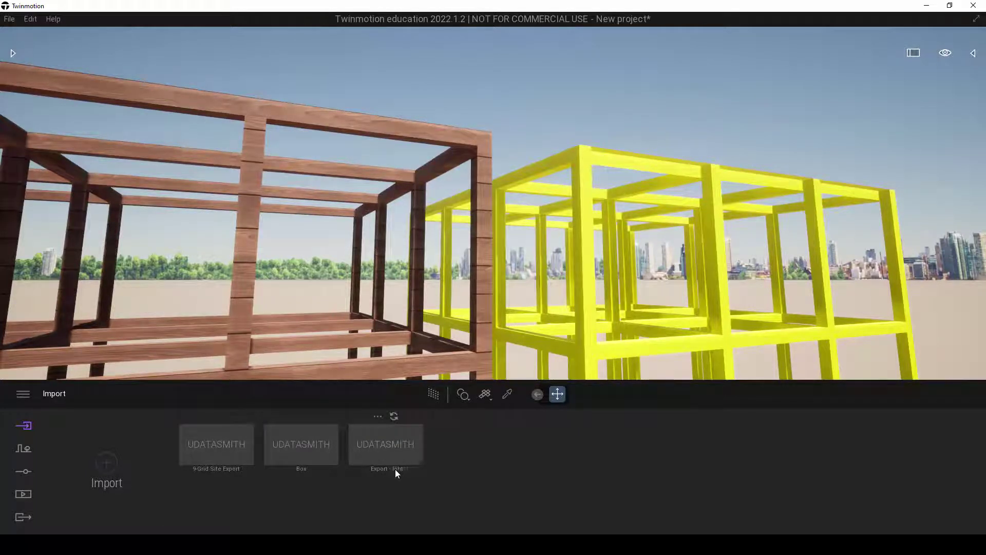
# Step: Reimport the Export - Right model and check its top beams now appear yellow
pyautogui.click(394, 416)
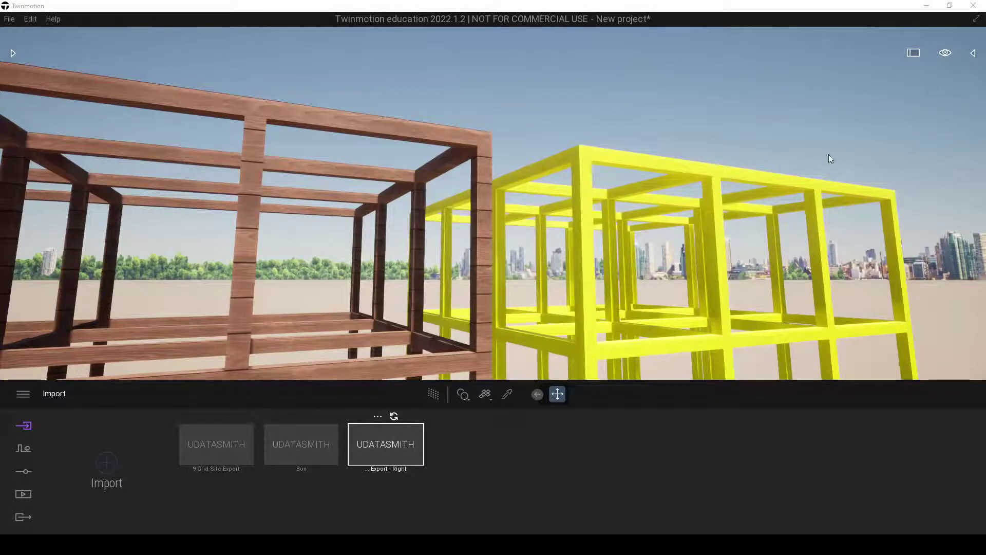
pyautogui.moveTo(748, 137)
pyautogui.mouseDown()
pyautogui.moveTo(542, 140)
pyautogui.moveTo(822, 146)
pyautogui.moveTo(739, 137)
pyautogui.mouseUp()
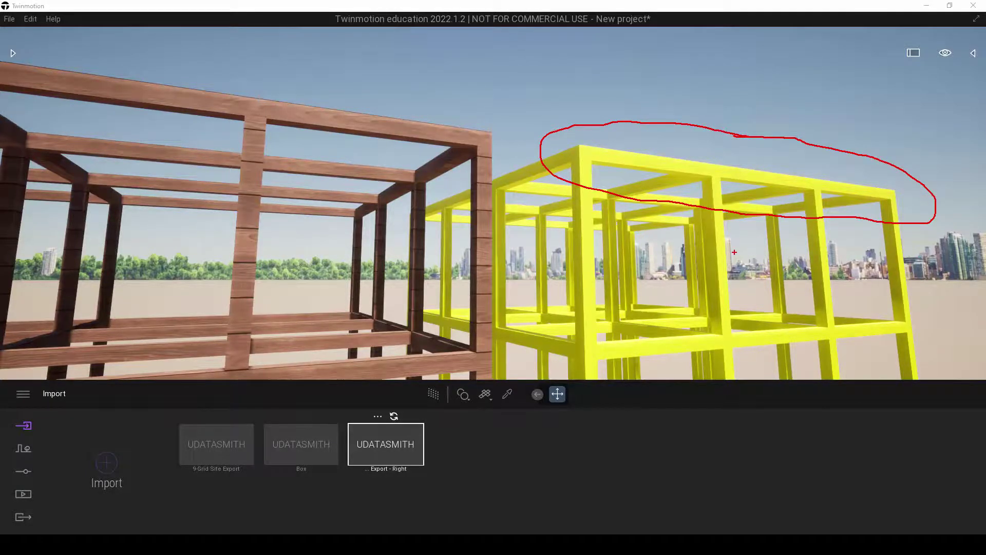
pyautogui.moveTo(629, 245)
pyautogui.mouseDown()
pyautogui.moveTo(655, 177)
pyautogui.moveTo(636, 191)
pyautogui.moveTo(672, 191)
pyautogui.mouseUp()
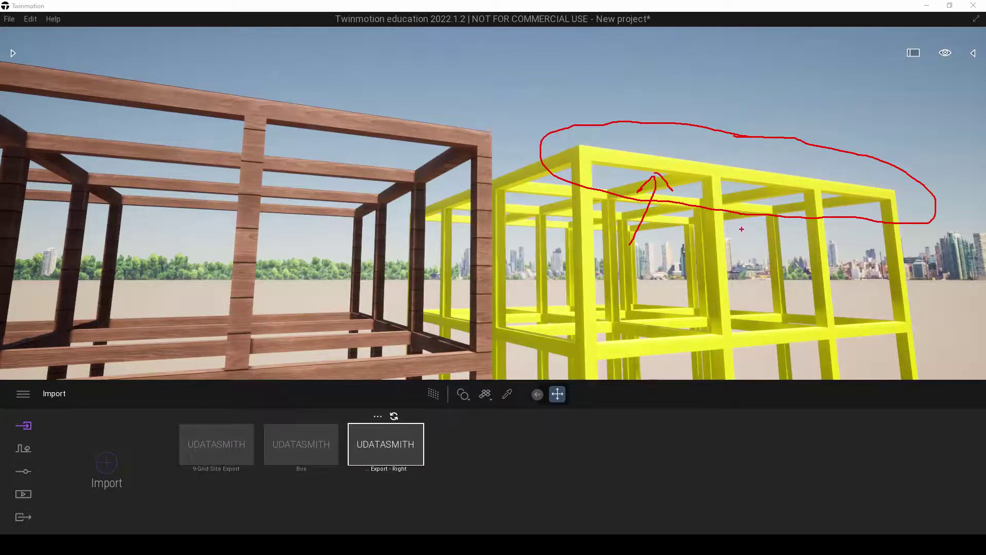